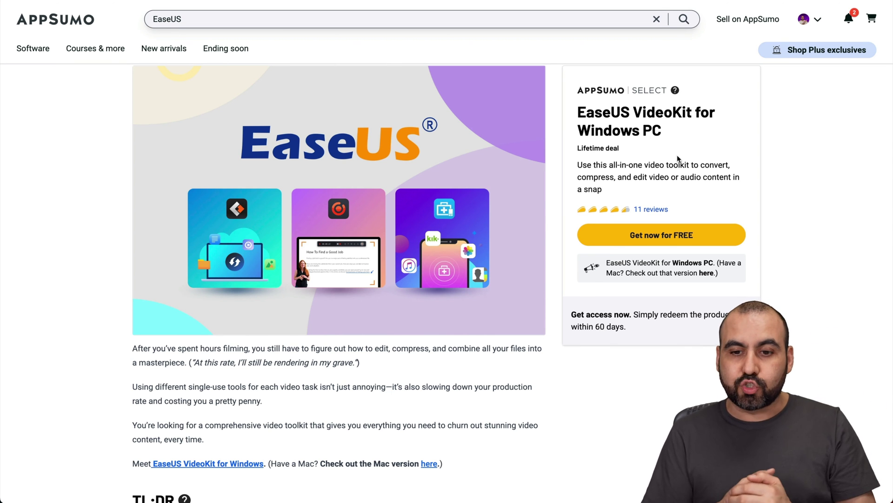
Claim the free VideoKit deal and view the Mac plans: Monthly $17.97, Yearly $49.95, Lifetime $79.95
click(680, 246)
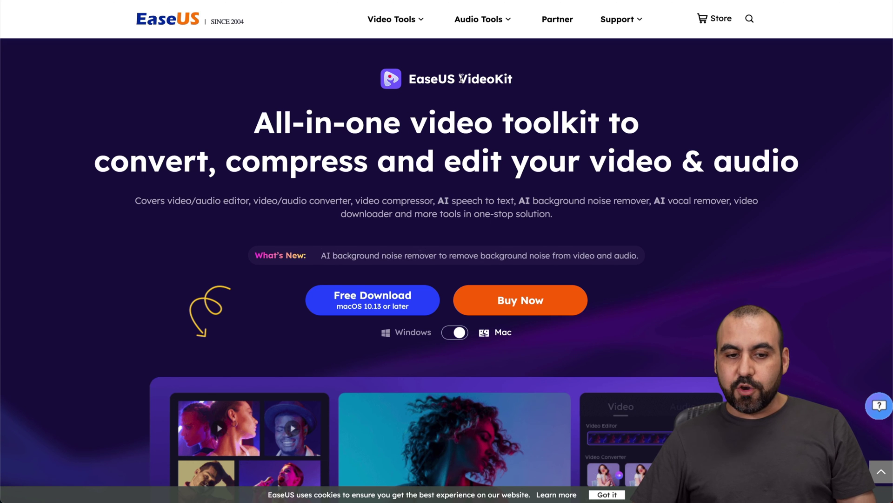
click(515, 298)
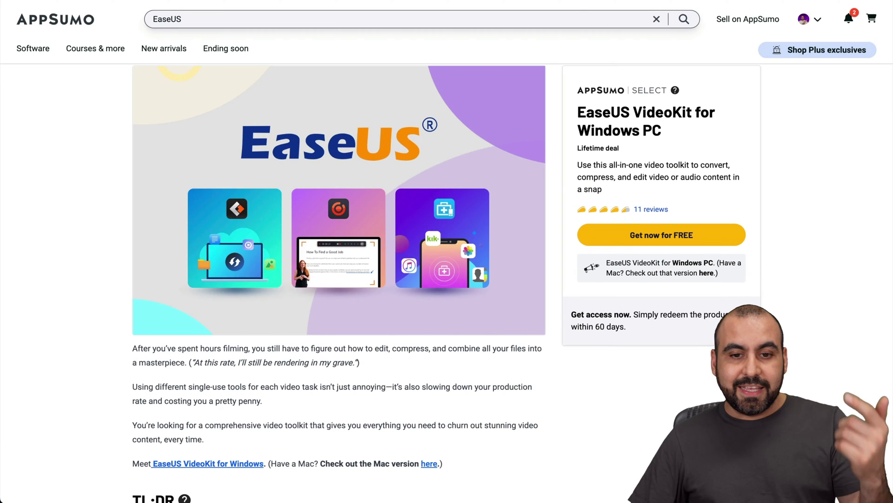
Launch the installed converter and activate the Pro edition with the pasted license code
scroll(561, 315, down, 15)
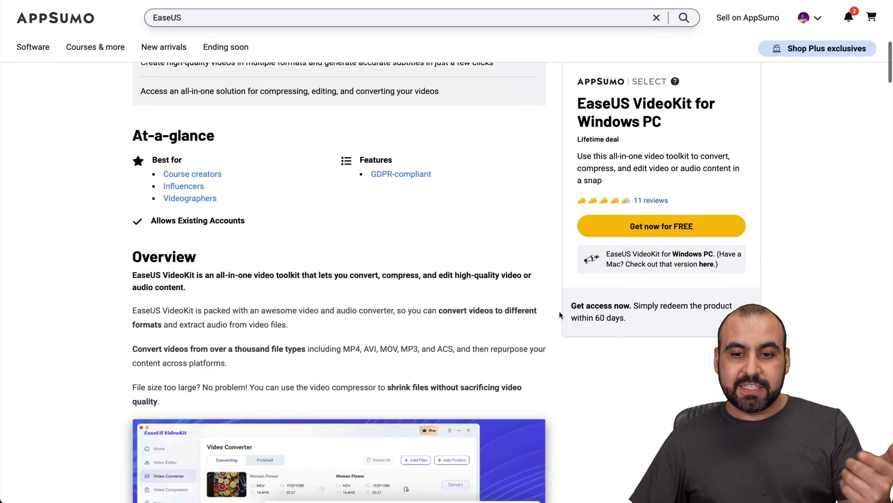
scroll(561, 315, down, 4)
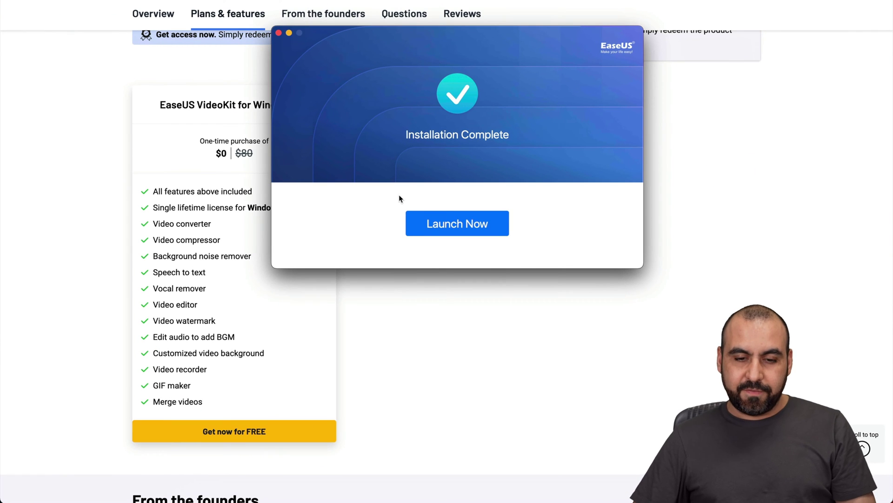
click(450, 230)
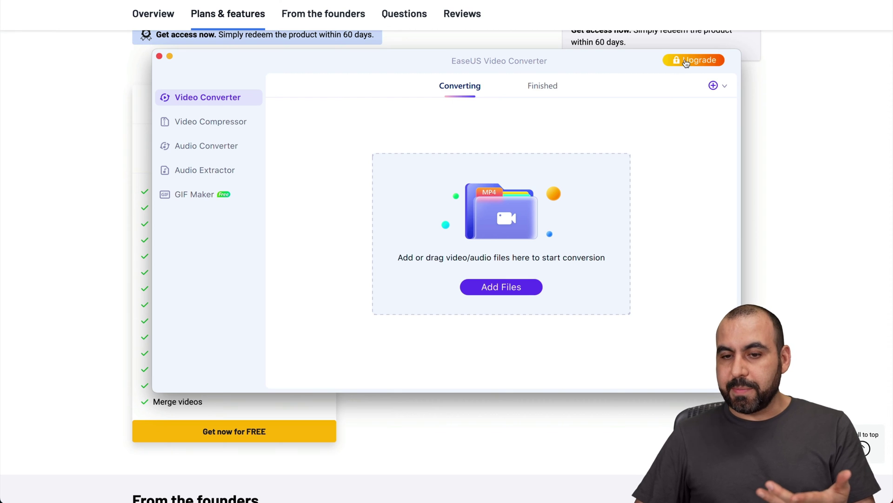
click(685, 63)
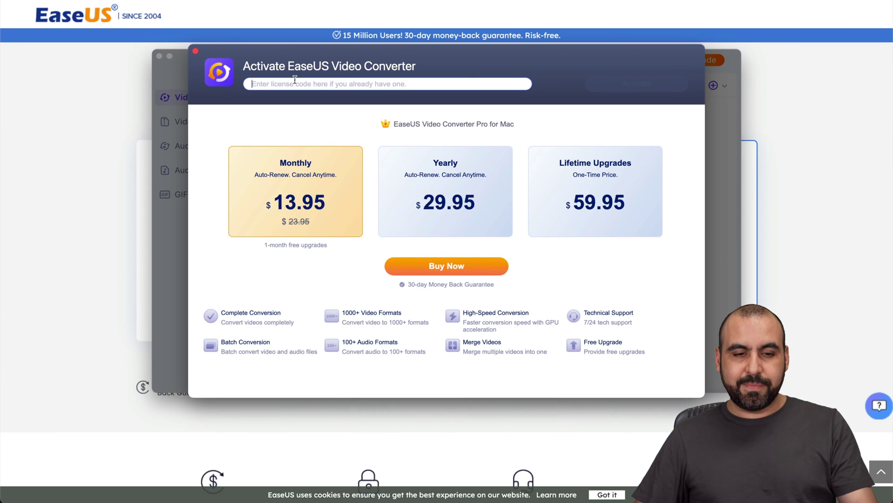
key(super+v)
click(629, 83)
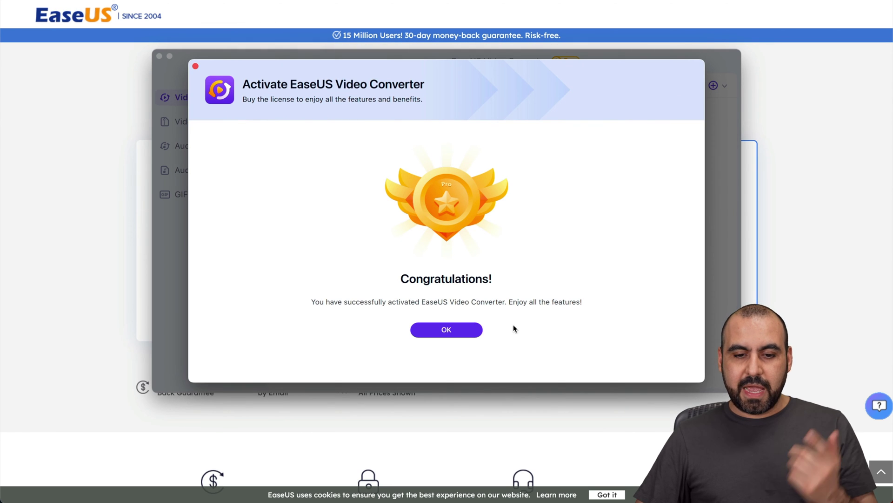
click(454, 331)
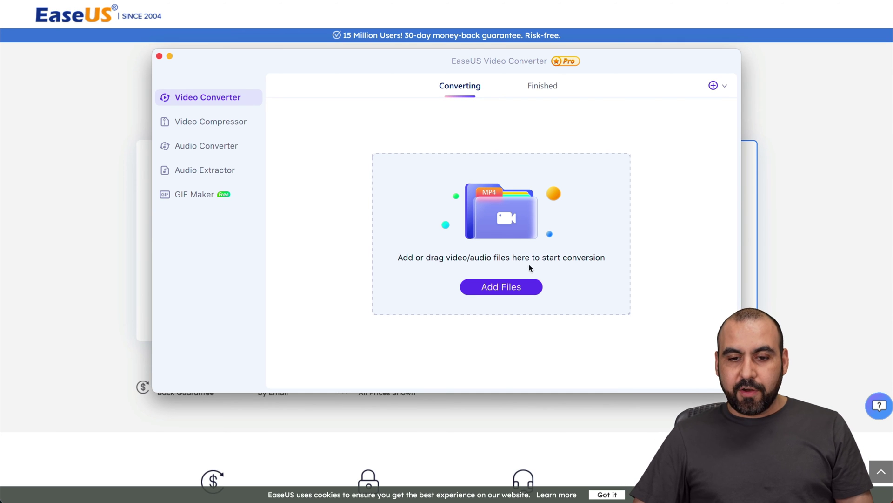
Import 'any do and yt copycat.mp4' from the Desktop into the conversion queue
click(496, 289)
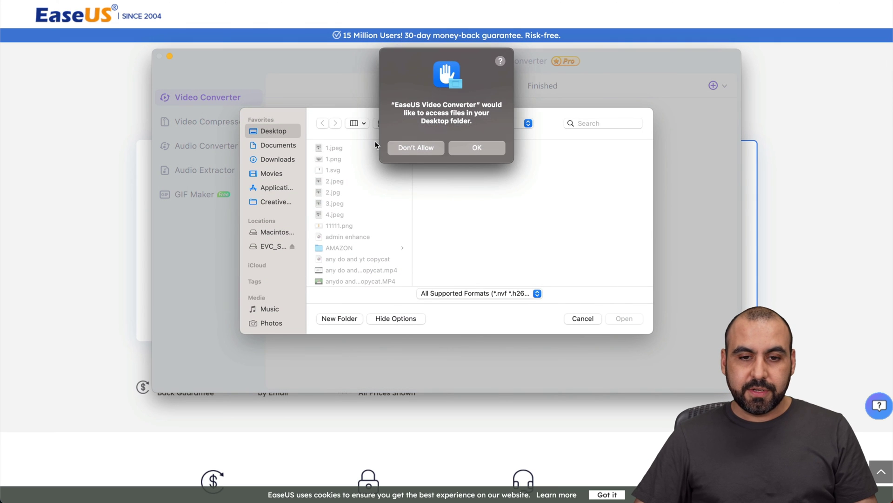
click(474, 148)
scroll(335, 218, down, 5)
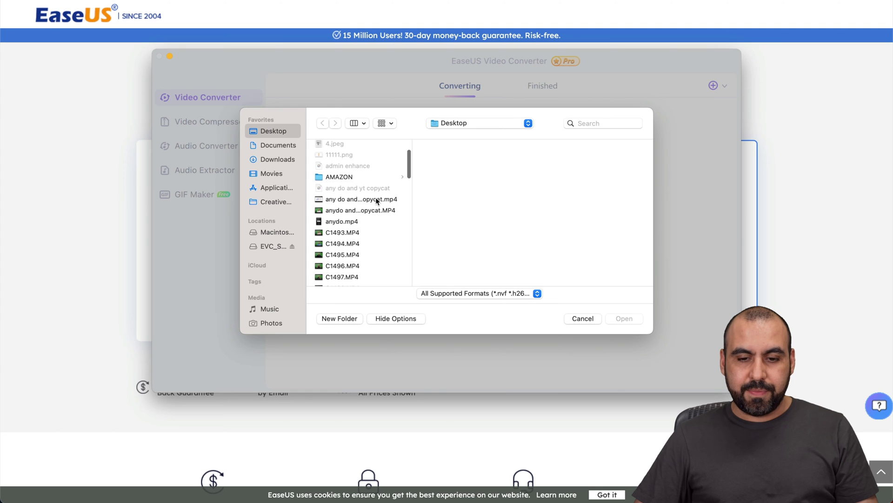
click(377, 199)
click(372, 212)
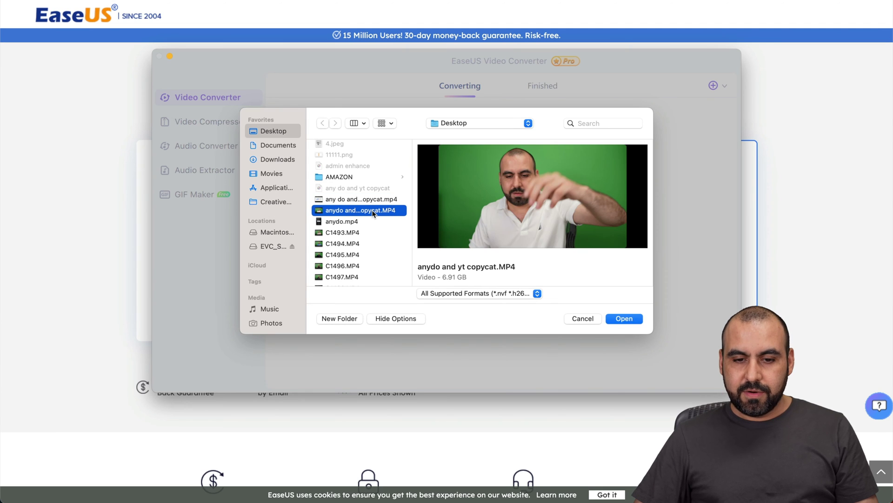
click(362, 201)
click(624, 318)
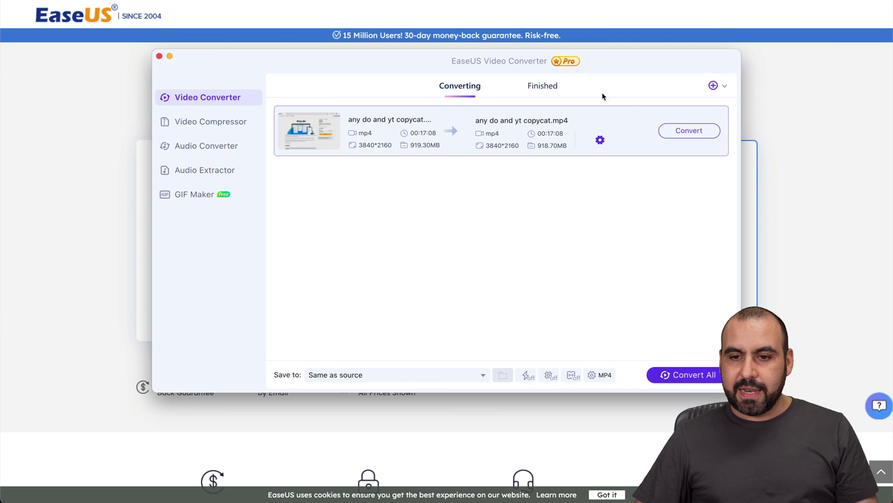
Set the video's output to MP4 HD 720P (about 329.78MB) and start converting
click(597, 143)
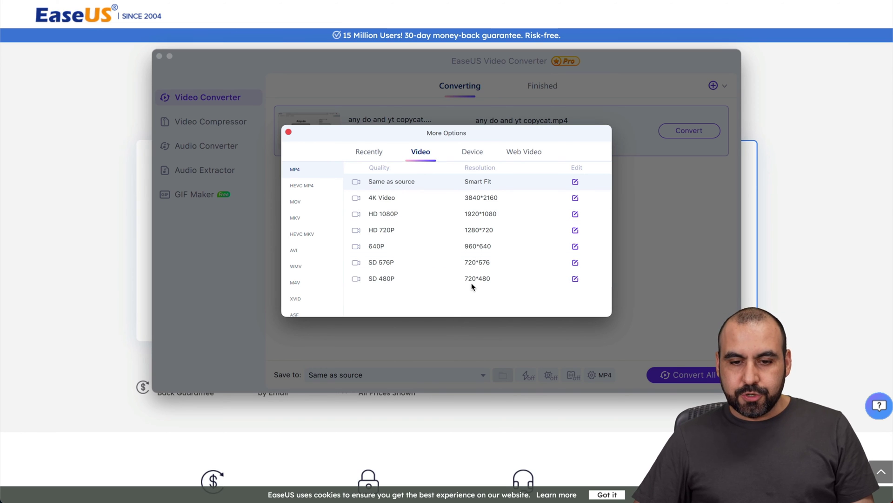
click(409, 233)
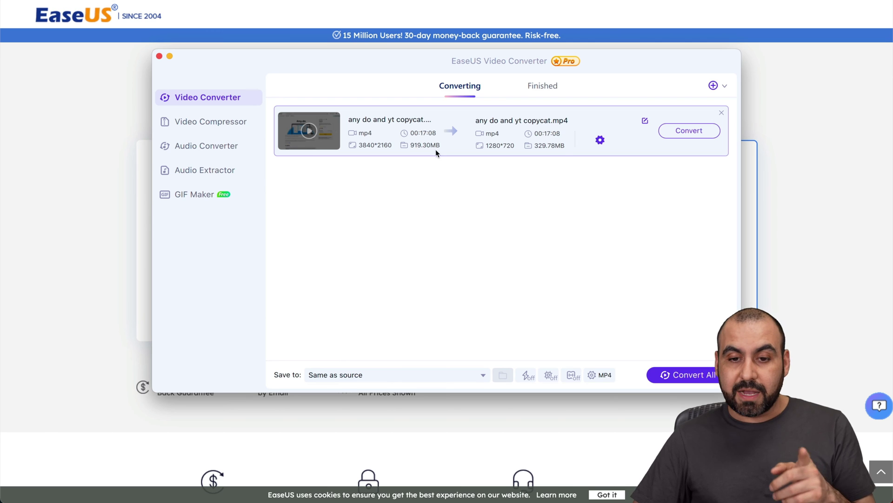
click(680, 131)
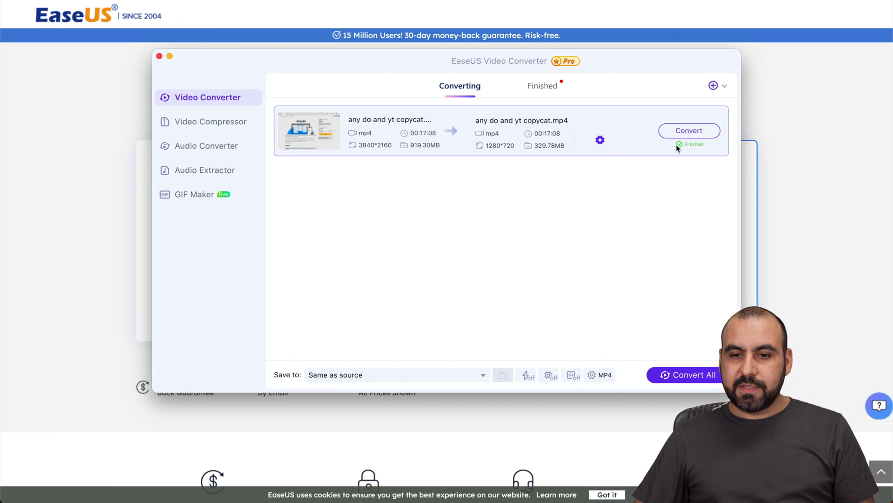
Check the finished 720p file 'any do and yt copycat(1).mp4', then go to Video Compressor
click(542, 86)
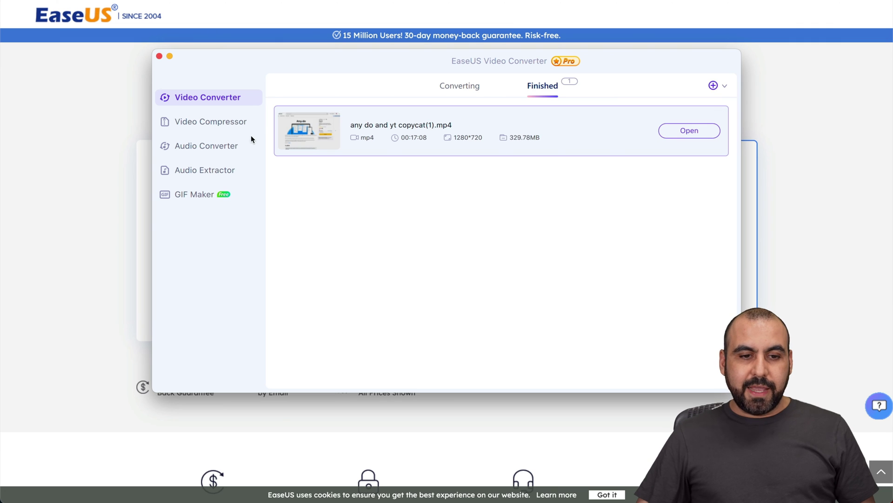
click(226, 124)
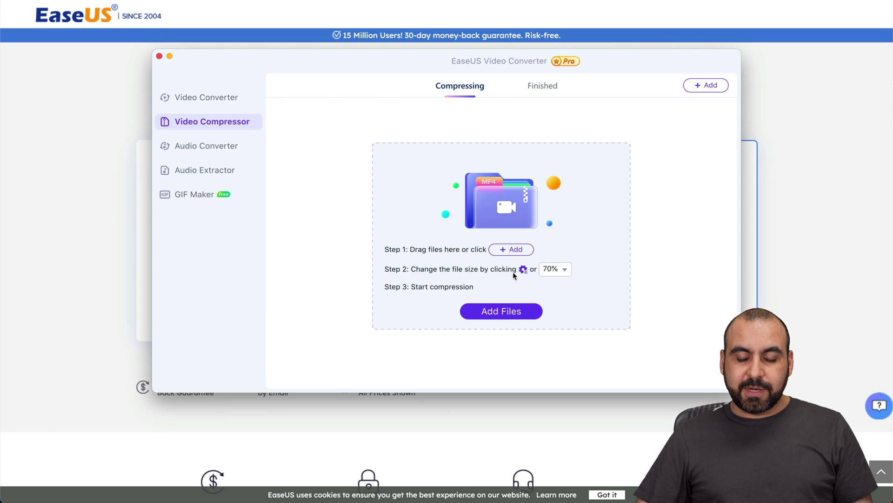
Add 'any do and yt copycat(1).mp4' (138.56MB) from the Desktop to the compressor
click(562, 269)
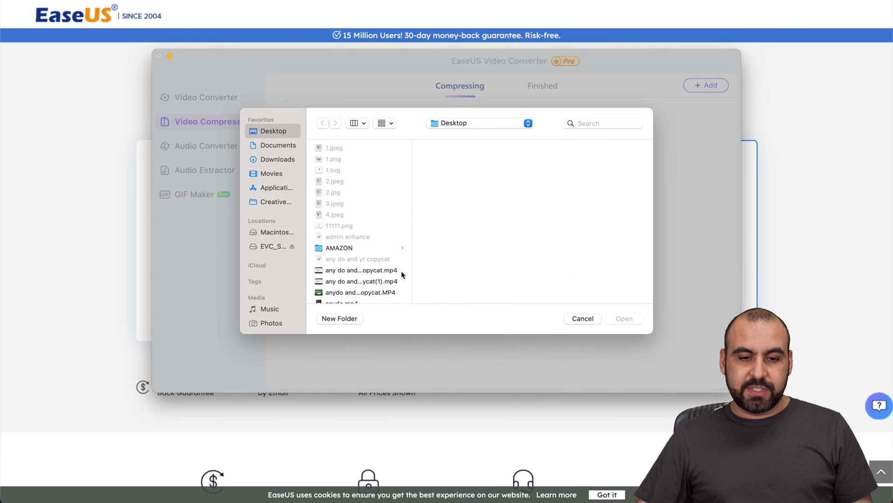
click(367, 281)
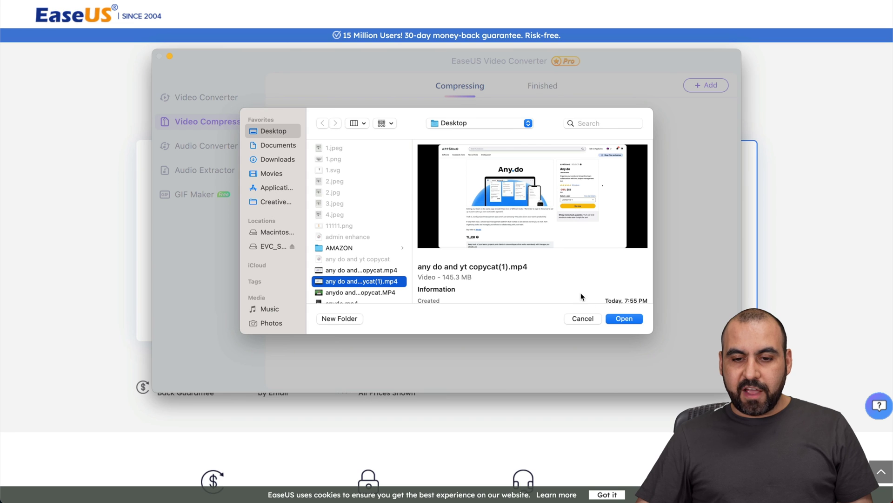
click(616, 319)
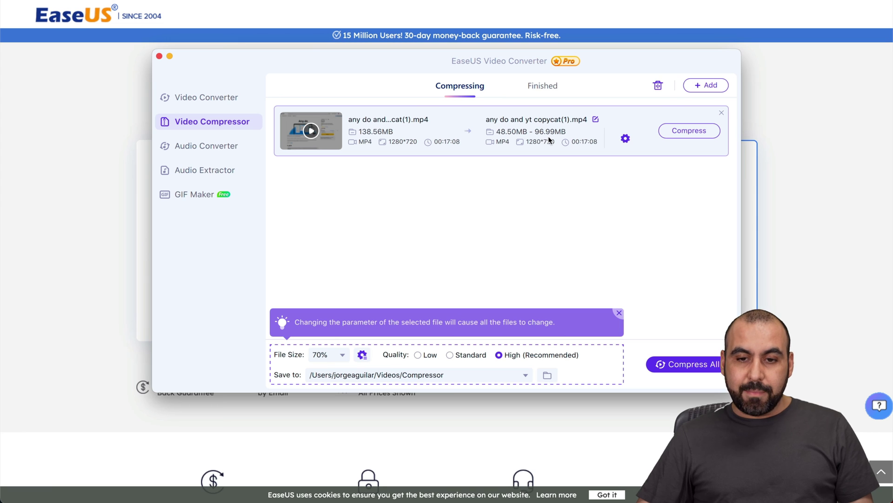
Choose Low quality and a 50% target file size, estimating 34.64MB–69.28MB output
click(339, 354)
click(428, 298)
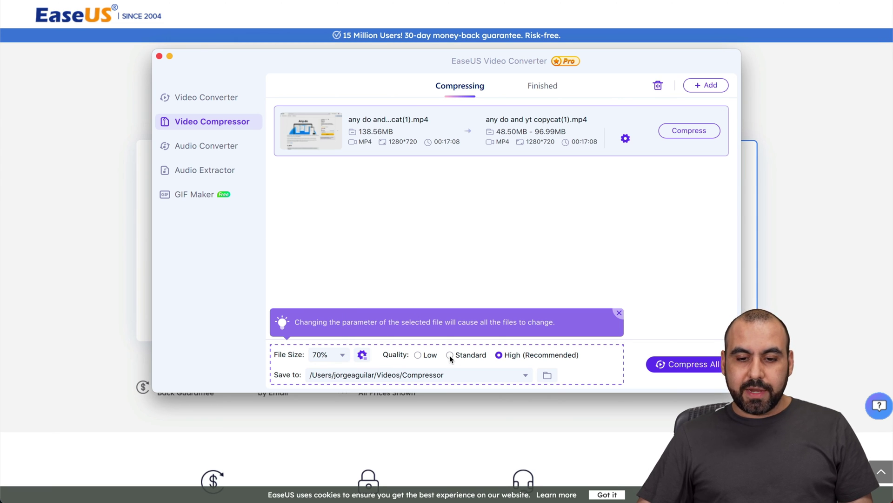
click(450, 355)
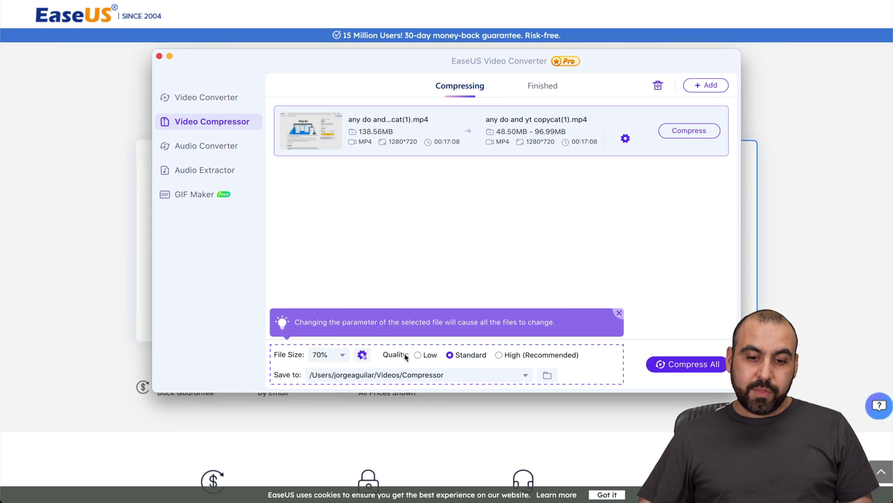
click(421, 355)
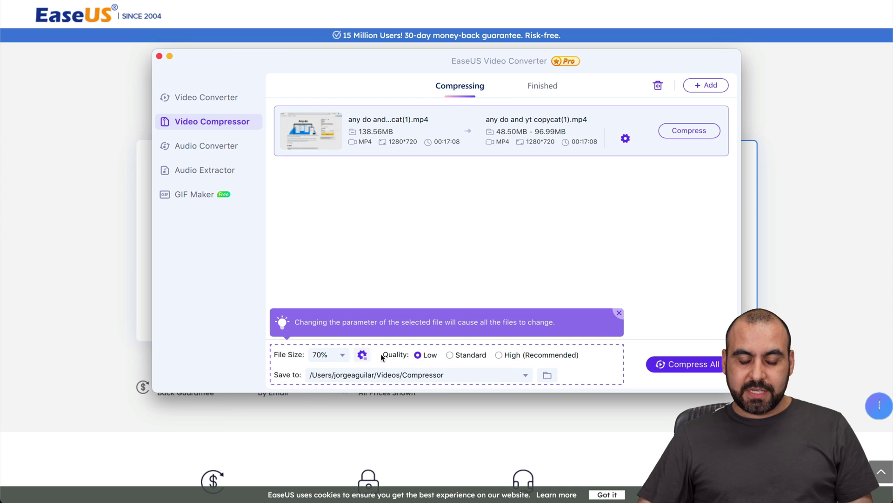
click(339, 351)
click(333, 318)
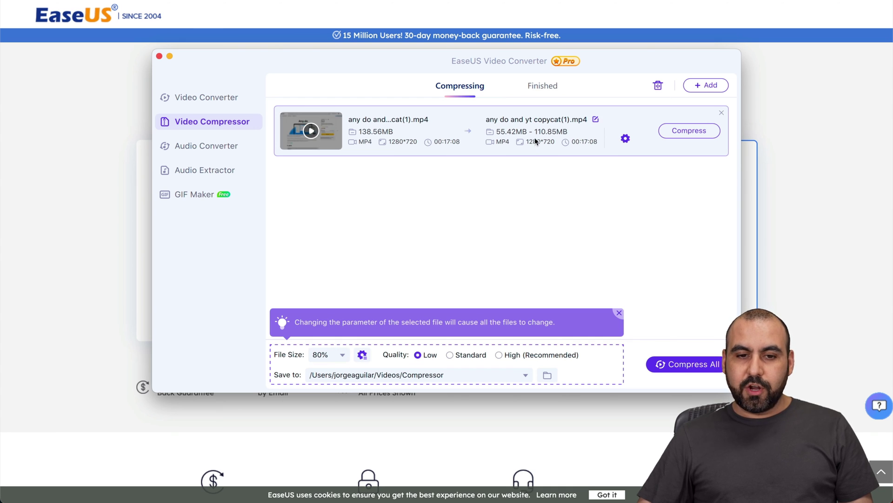
click(325, 355)
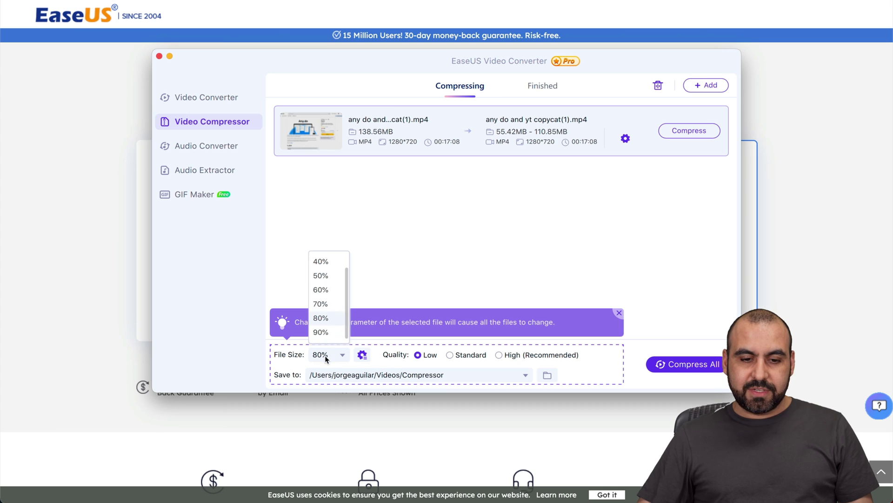
click(322, 277)
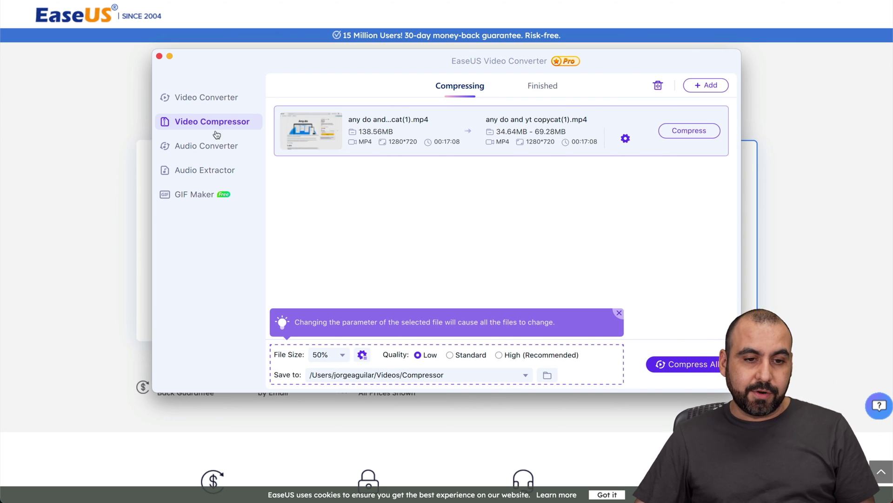
Load Business.mp3 into the Audio Converter
click(198, 155)
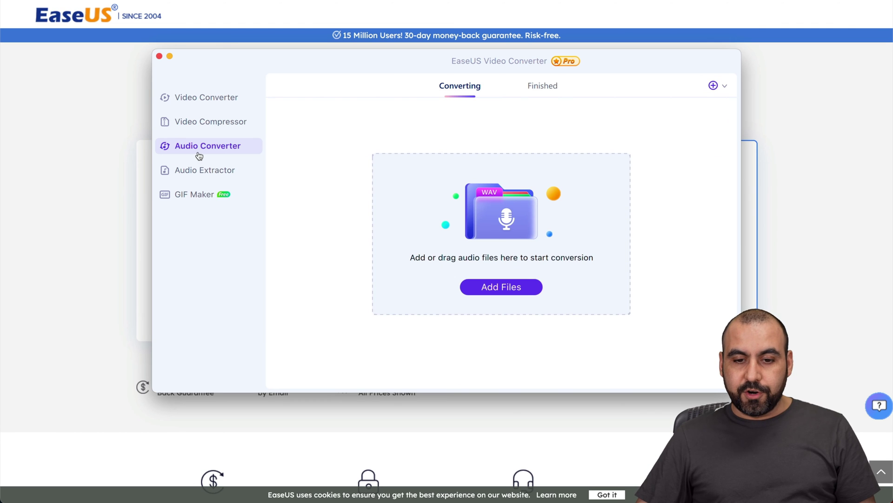
click(500, 288)
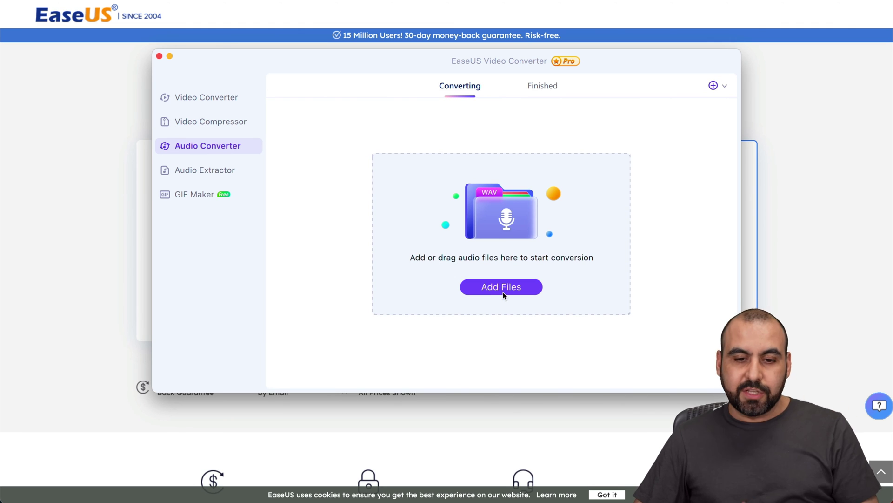
click(445, 172)
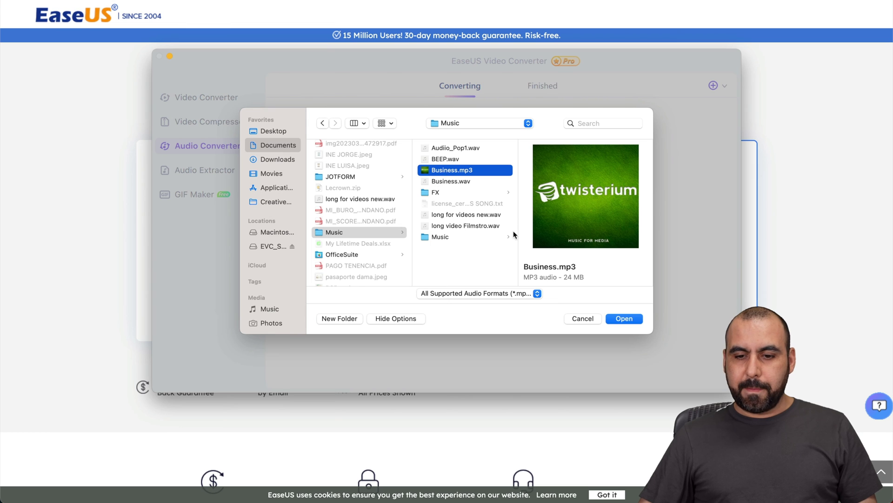
click(625, 319)
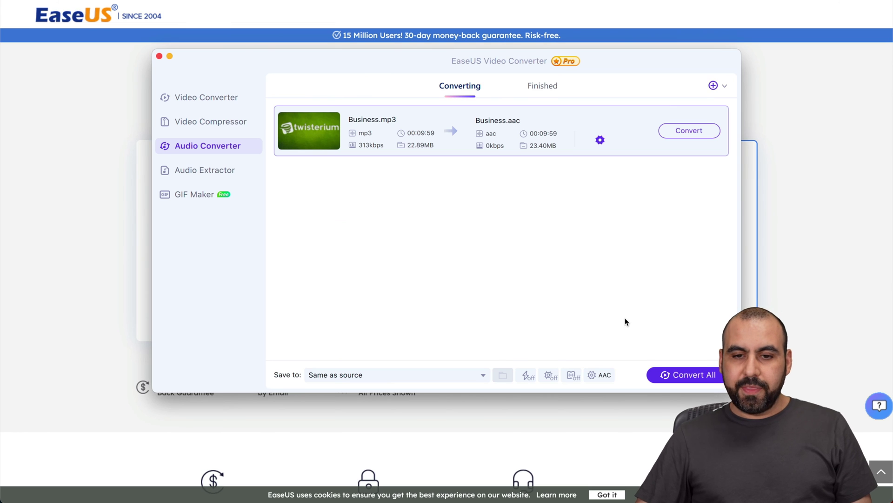
Set Business.mp3's output format to WAV Lossless Quality
click(600, 140)
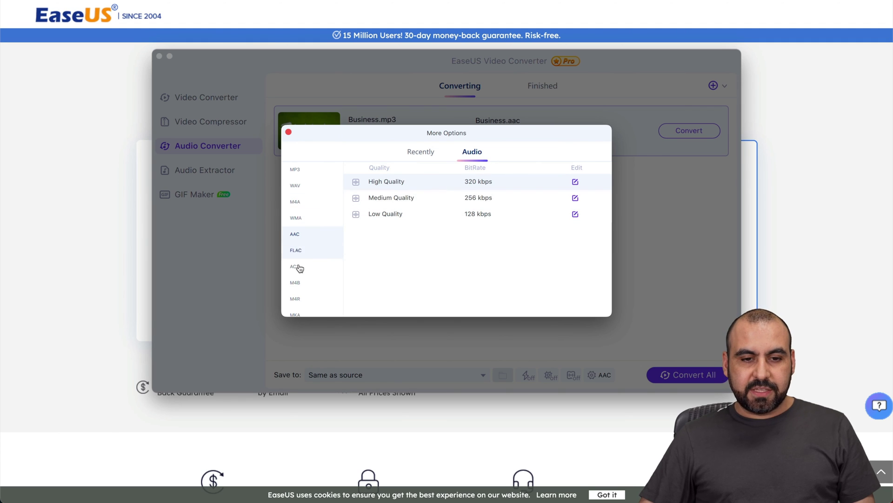
drag(421, 127, 422, 188)
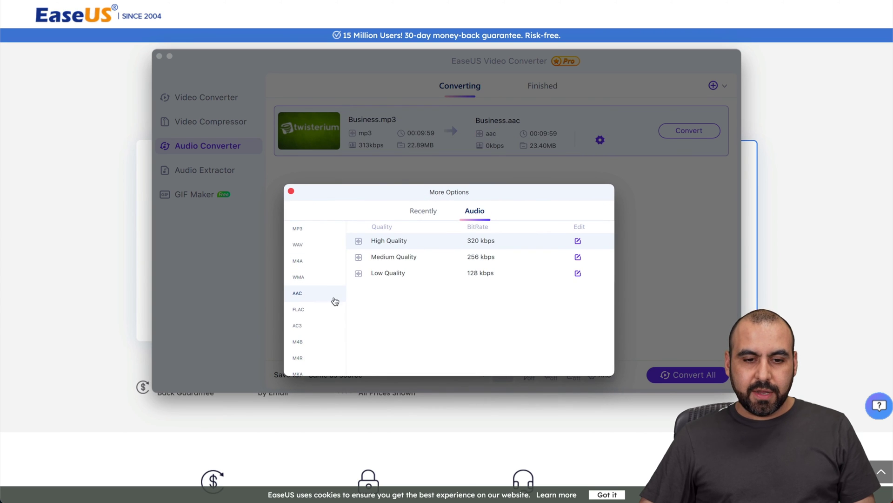
click(313, 249)
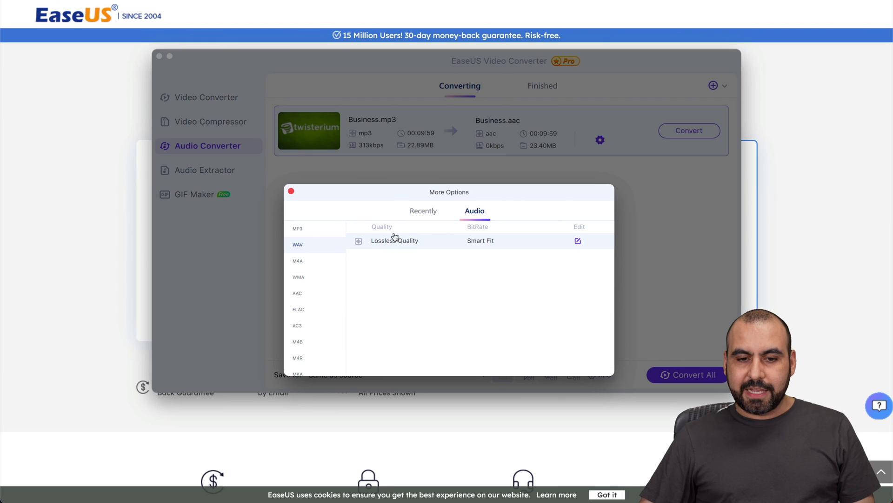
click(526, 243)
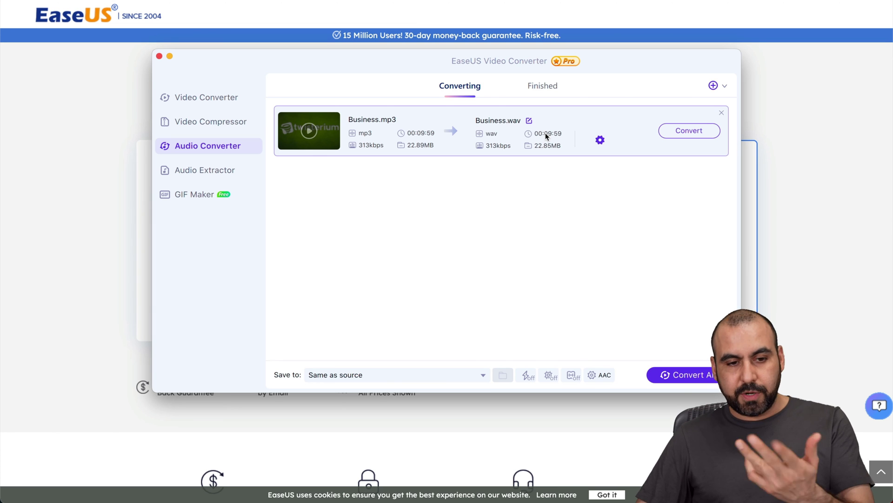
click(201, 179)
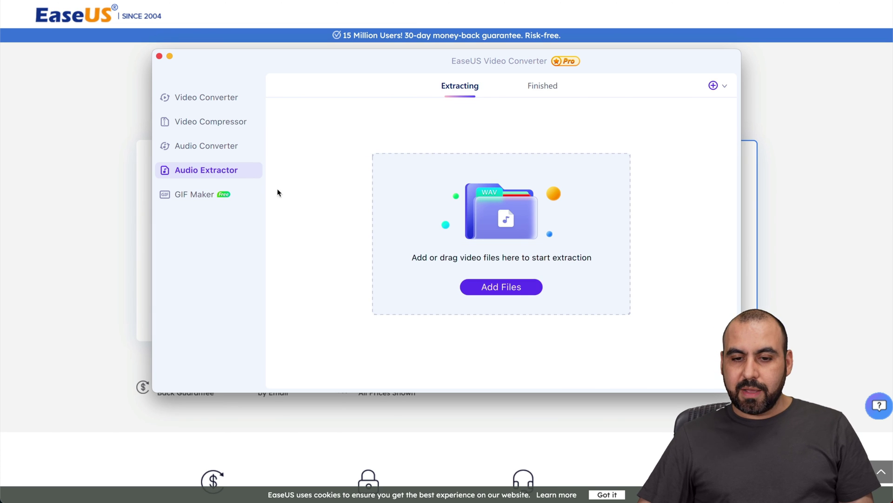
Add 'any do and yt copycat(1).mp4' to the Audio Extractor with MP3 output (about 16.06MB)
click(507, 285)
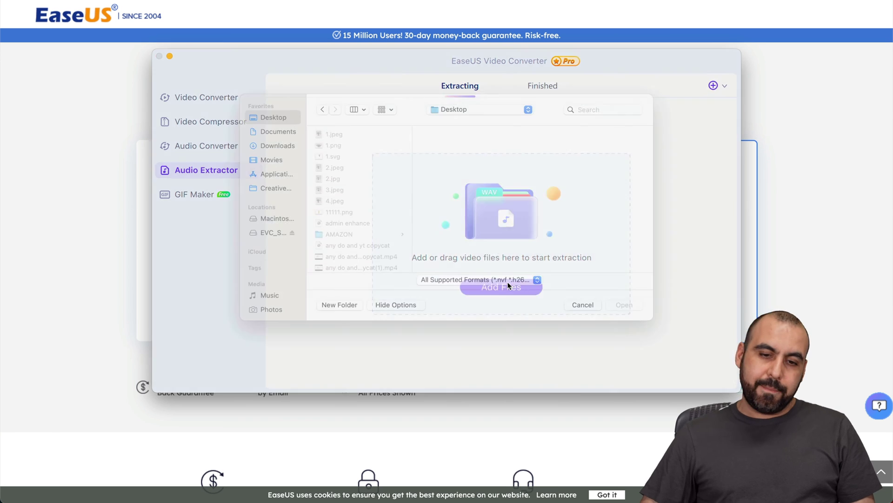
scroll(386, 261, down, 3)
click(373, 247)
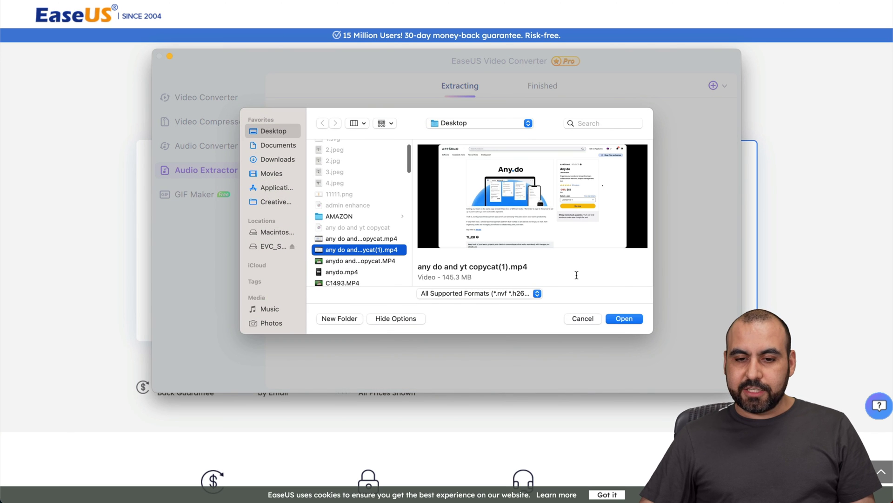
click(625, 319)
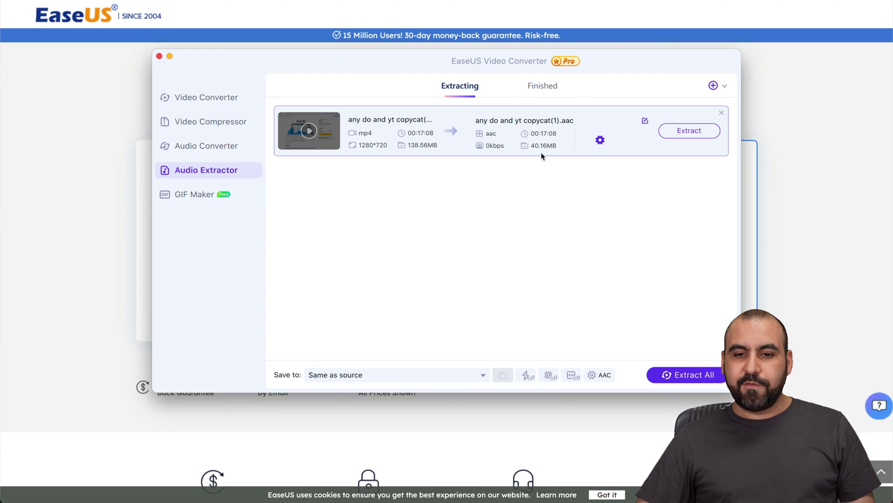
click(599, 140)
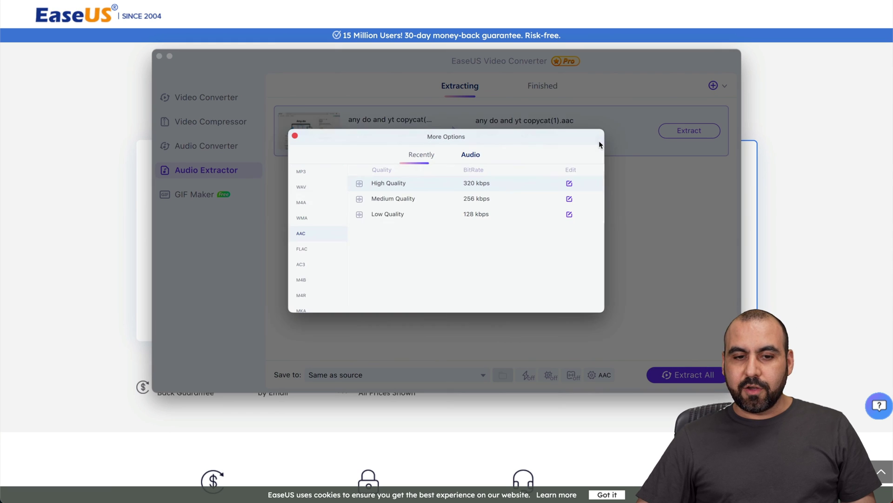
click(305, 172)
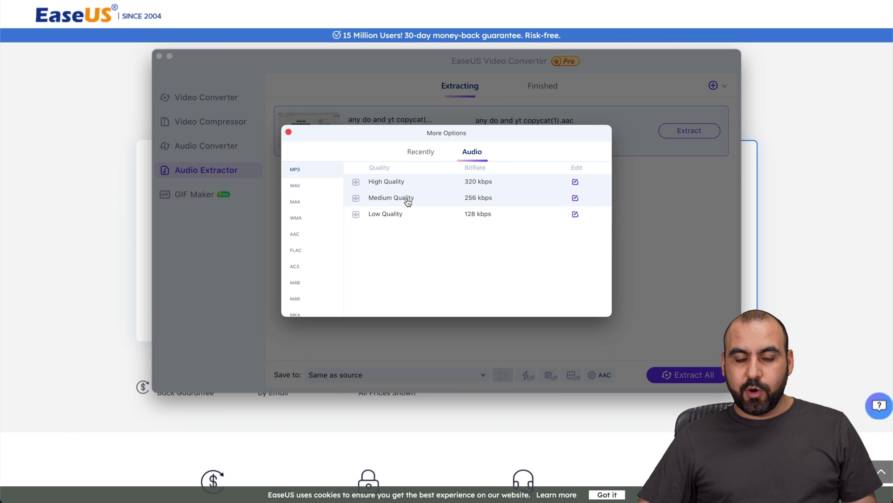
click(397, 214)
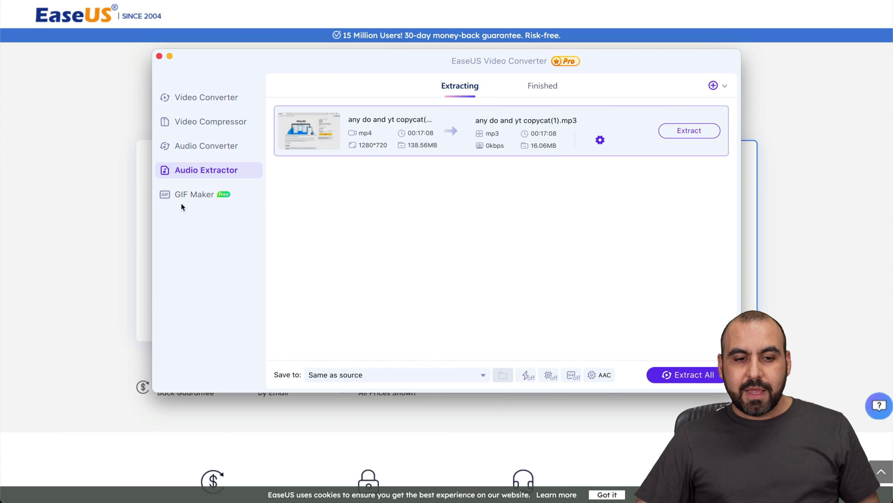
Load 'any do and yt copycat(1).mp4' into the GIF Maker
click(195, 197)
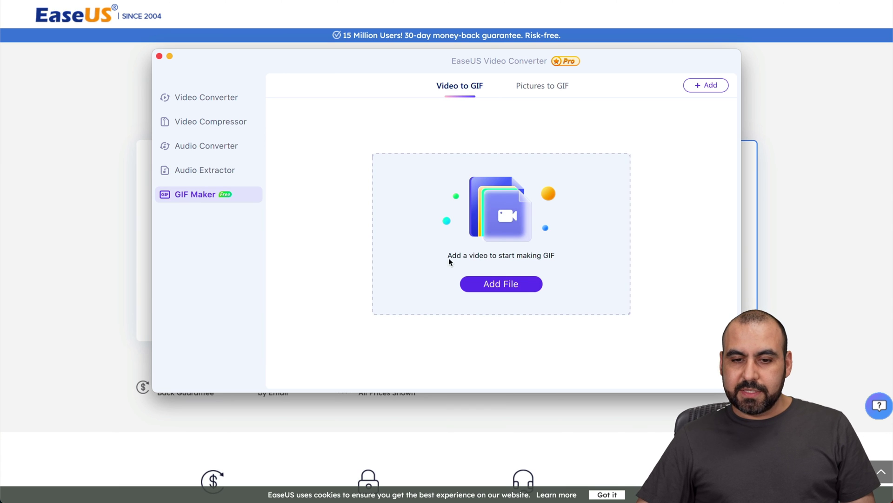
click(521, 281)
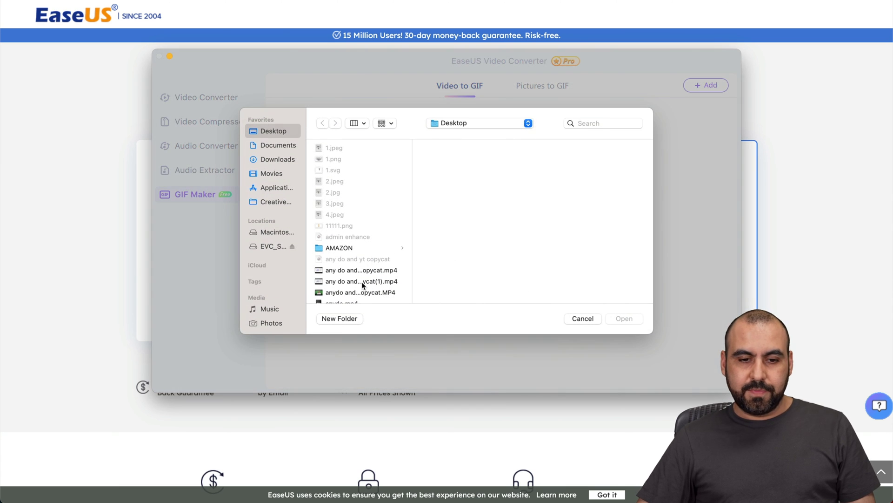
scroll(362, 274, down, 2)
click(362, 259)
click(636, 317)
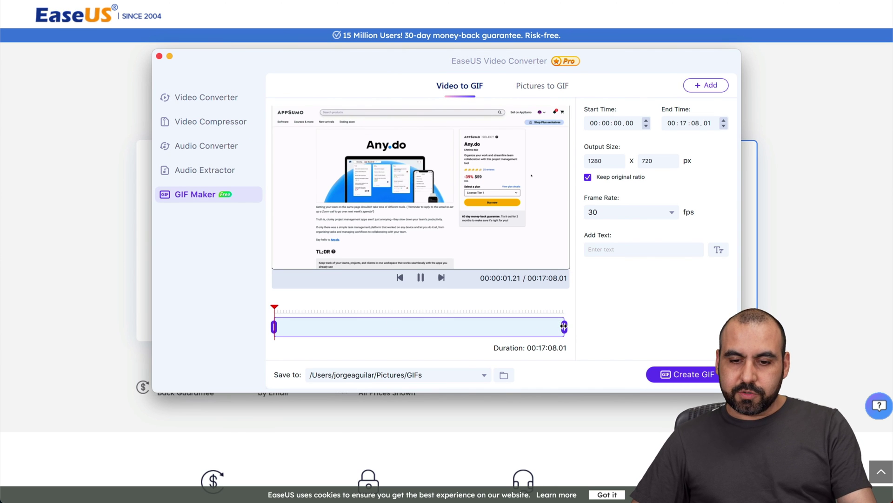
Trim the GIF to the first 00:00:12.01 and set its frame rate to 25 fps
drag(564, 327, 276, 328)
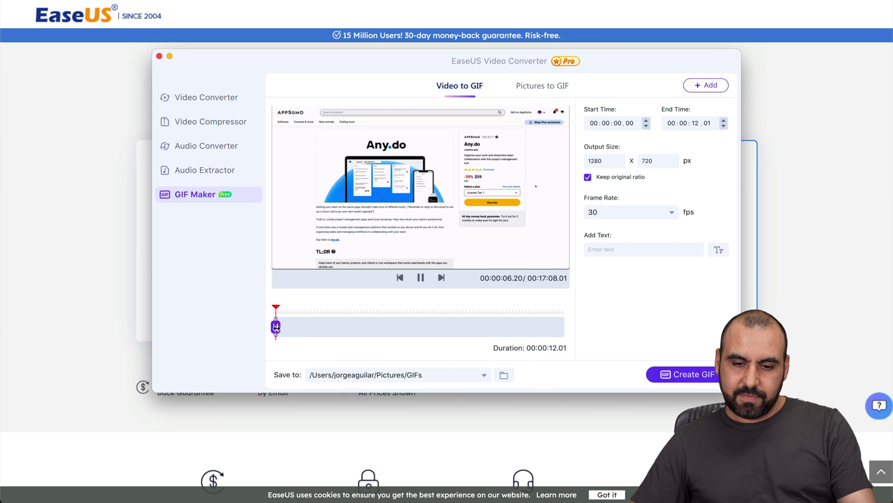
click(598, 211)
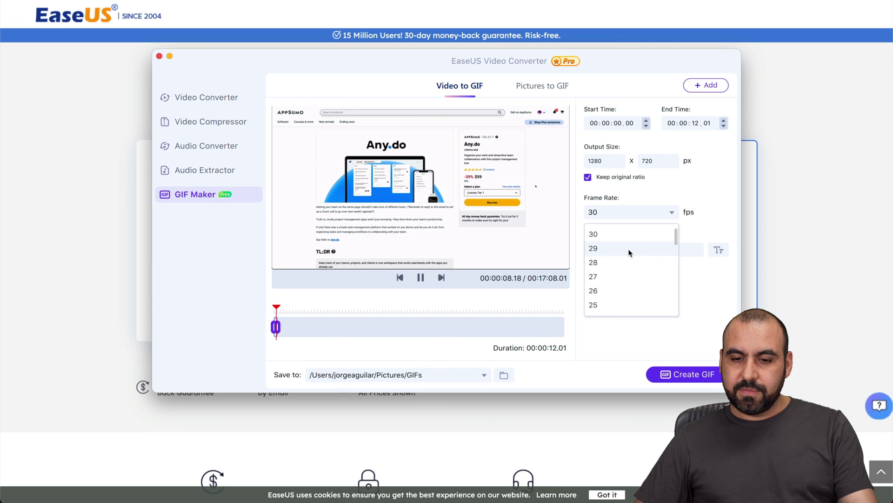
scroll(614, 293, down, 2)
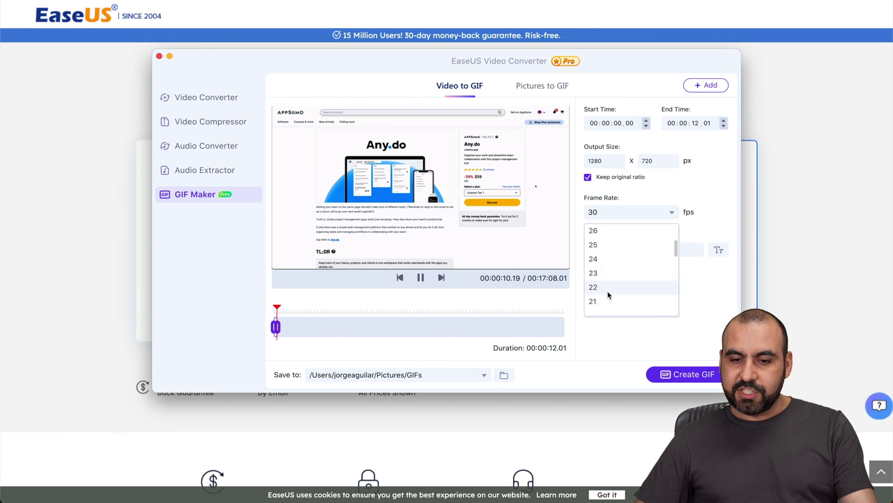
scroll(607, 298, down, 3)
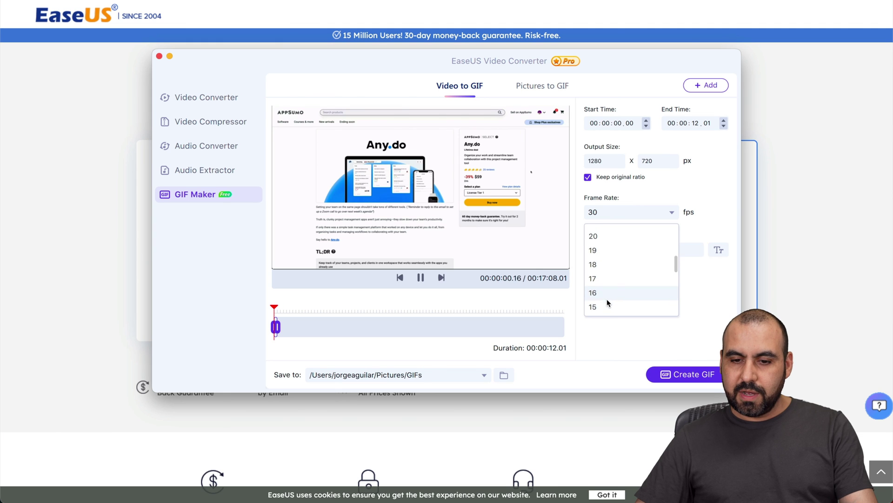
scroll(607, 298, down, 1)
scroll(607, 299, up, 5)
click(603, 281)
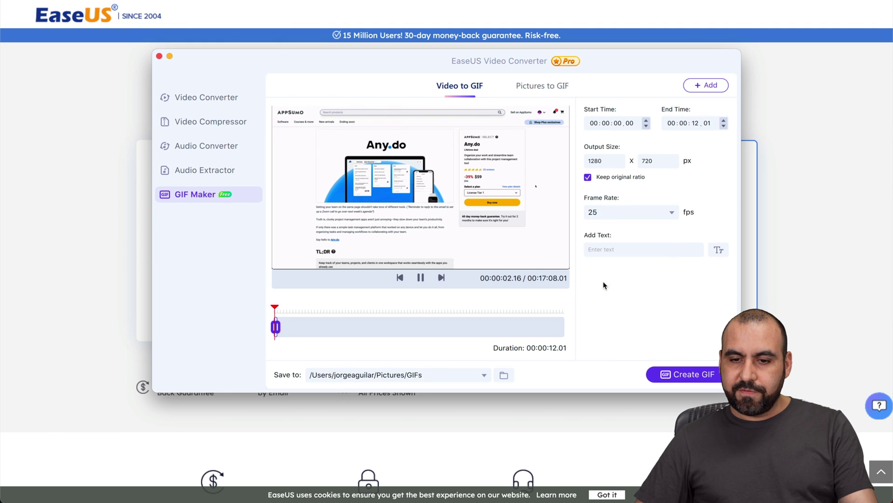
Generate the any do GIF, then open it in Preview and scroll through its frames
click(683, 375)
double_click(313, 89)
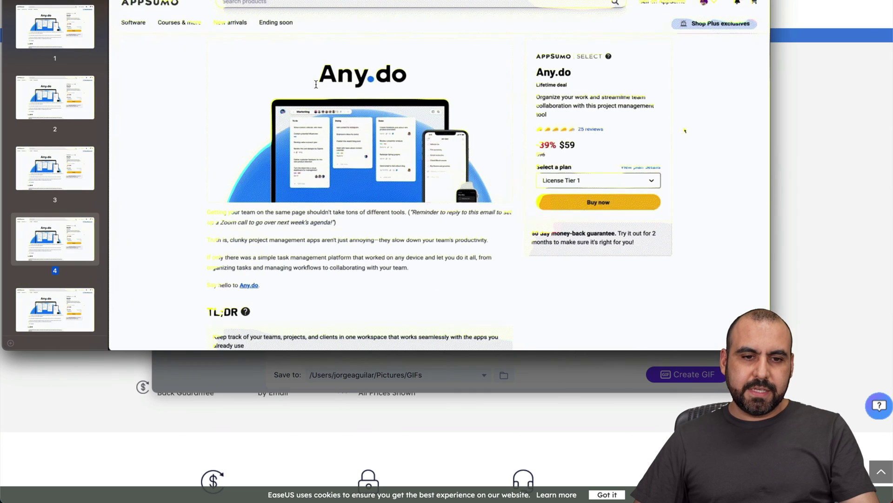
scroll(82, 142, down, 2)
scroll(81, 142, down, 20)
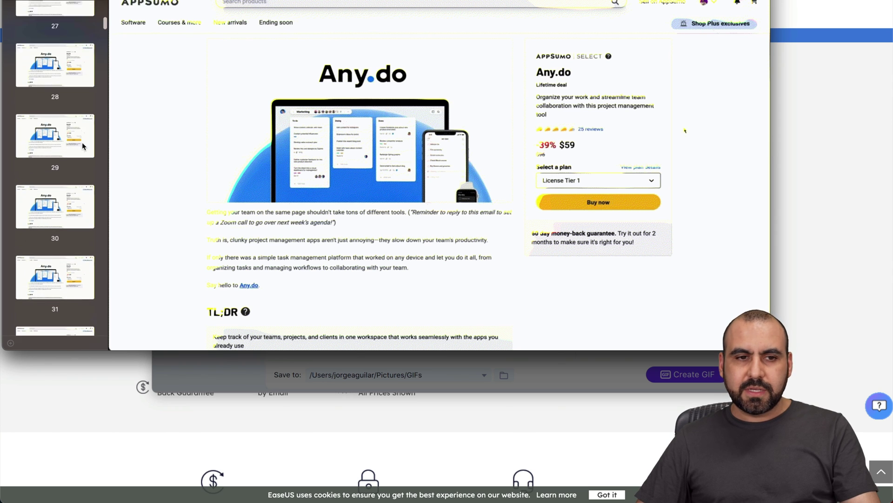
scroll(82, 142, down, 3)
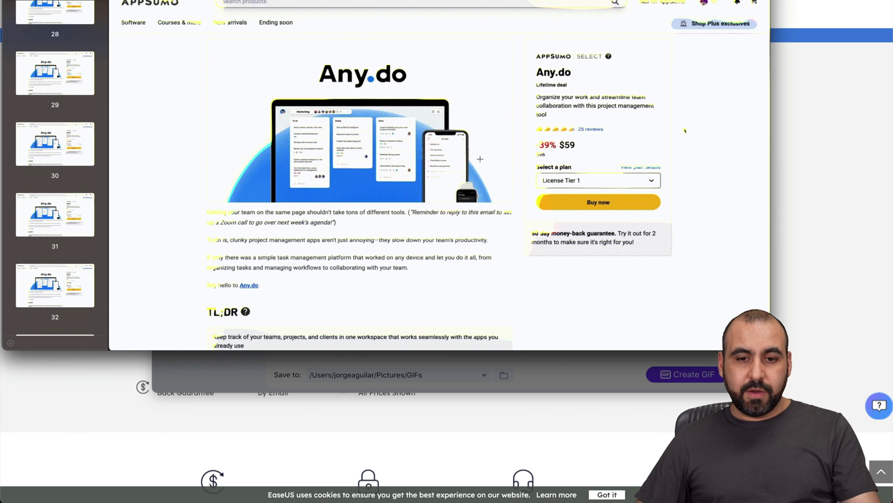
key(space)
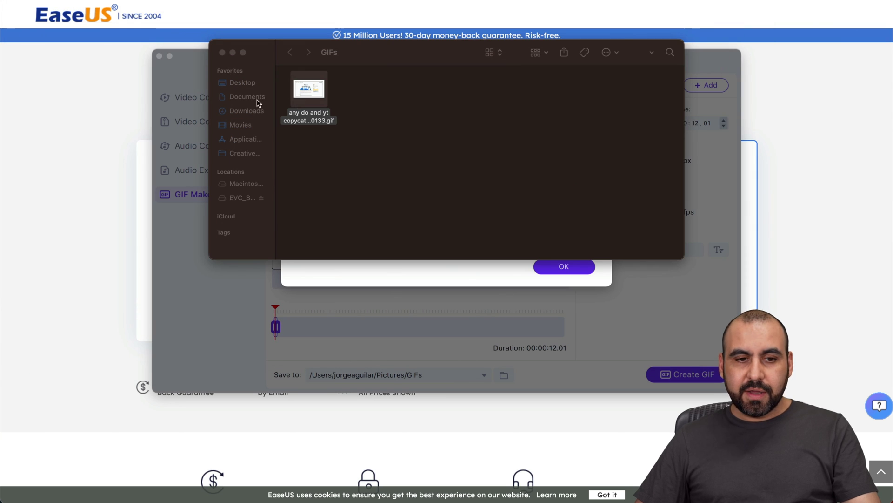
Close the GIFs folder and success message, then show Video Converter's finished 1280×720 any do conversion
click(222, 52)
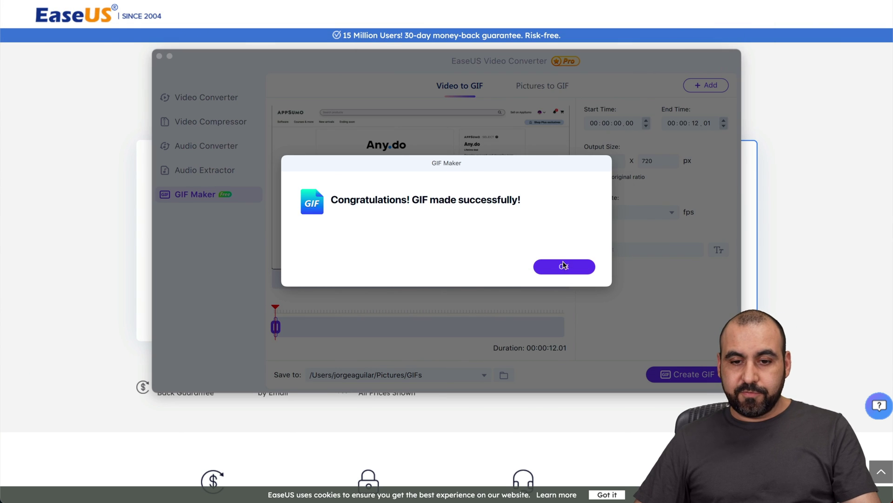
click(564, 265)
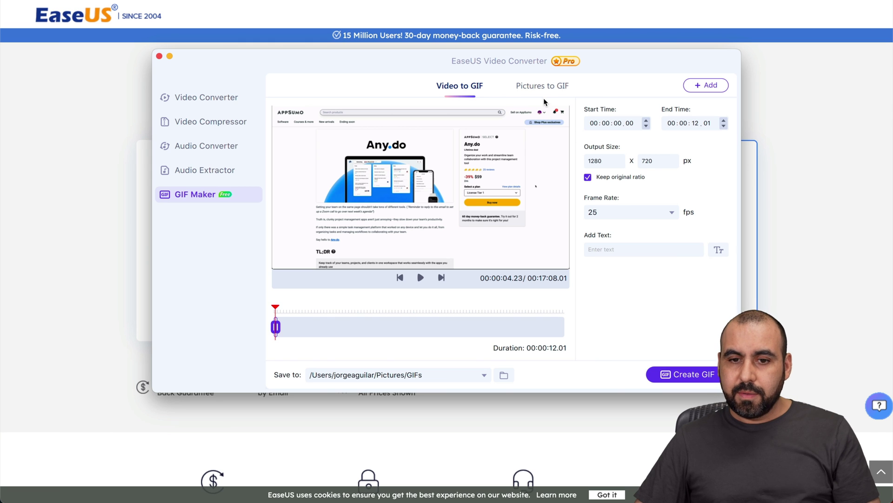
click(540, 84)
click(478, 95)
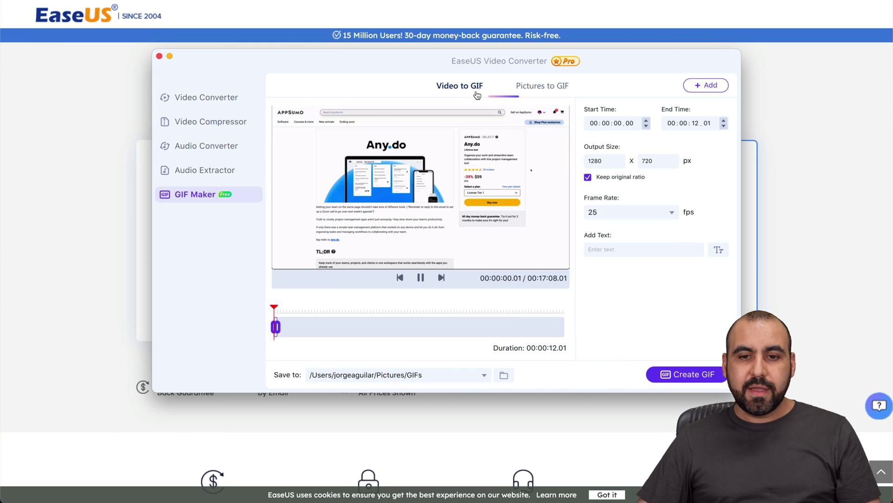
click(207, 98)
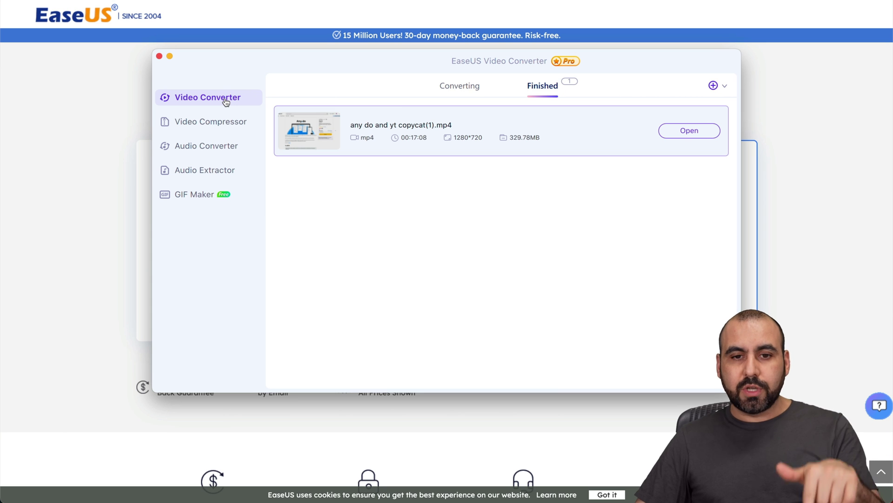